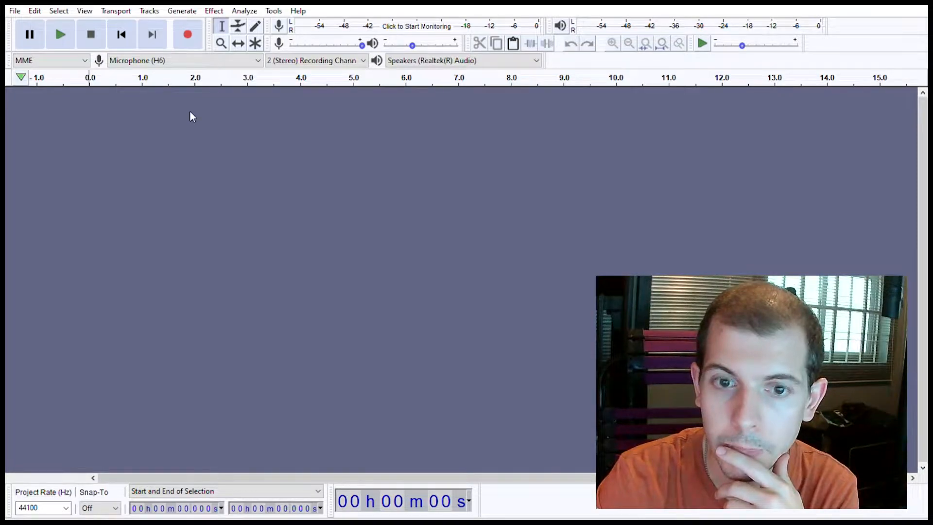
Record a new stereo voice take of about 7 seconds from the Microphone (H6) input
click(190, 29)
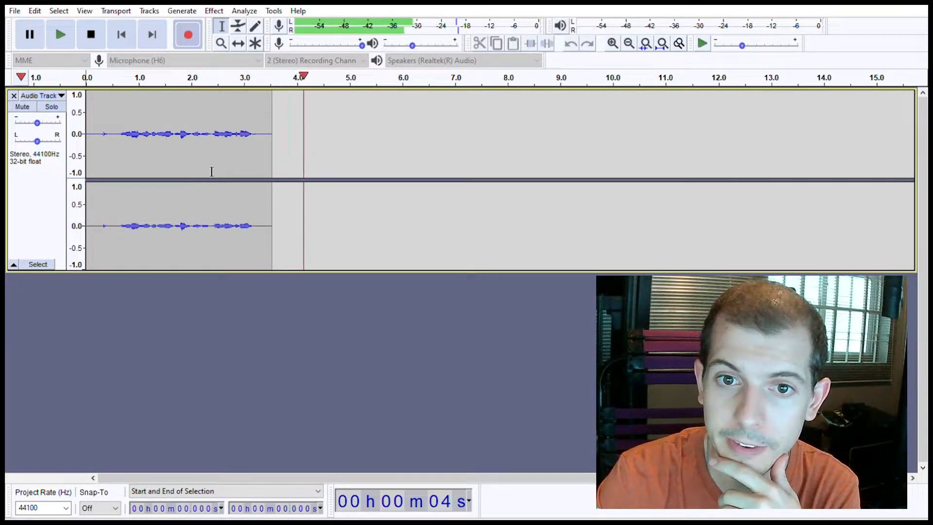
click(90, 24)
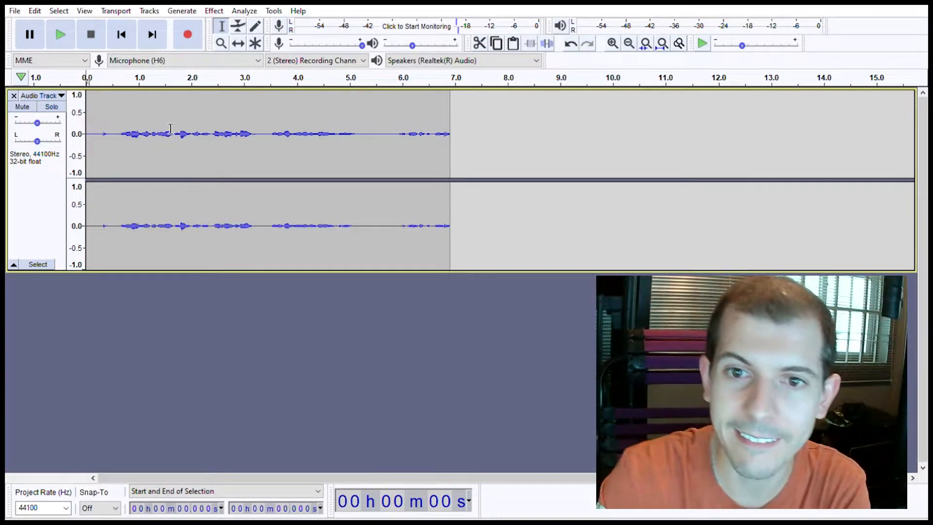
Play the recorded take from about 0.17 s and stop playback around the 5-second mark
click(122, 110)
drag(114, 111, 100, 111)
click(118, 115)
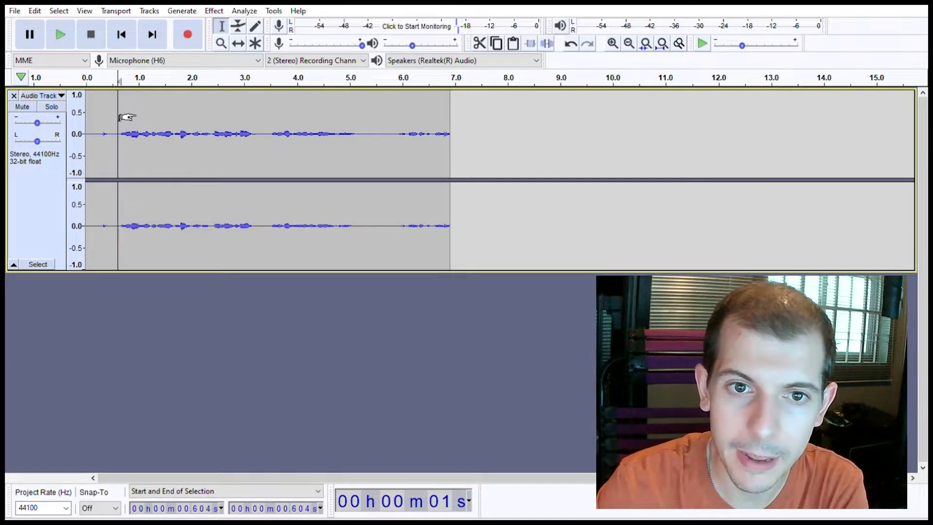
click(96, 114)
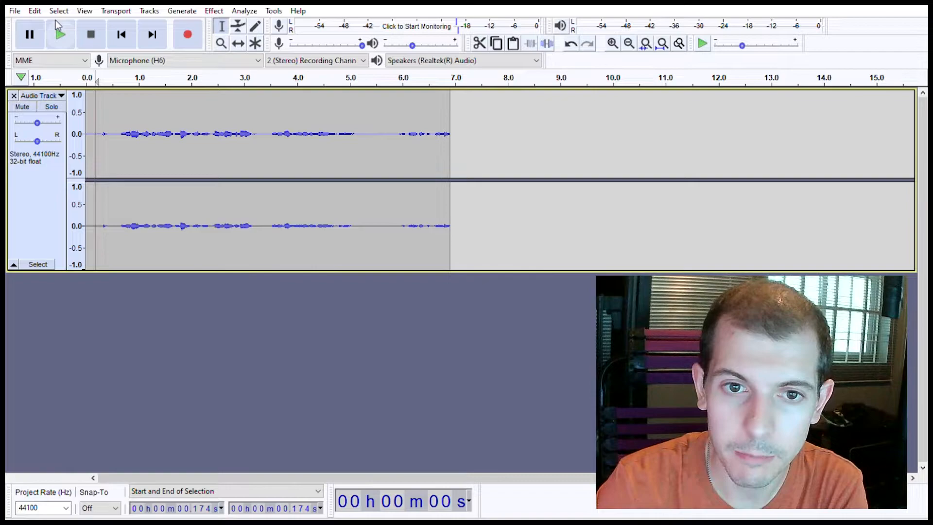
click(56, 23)
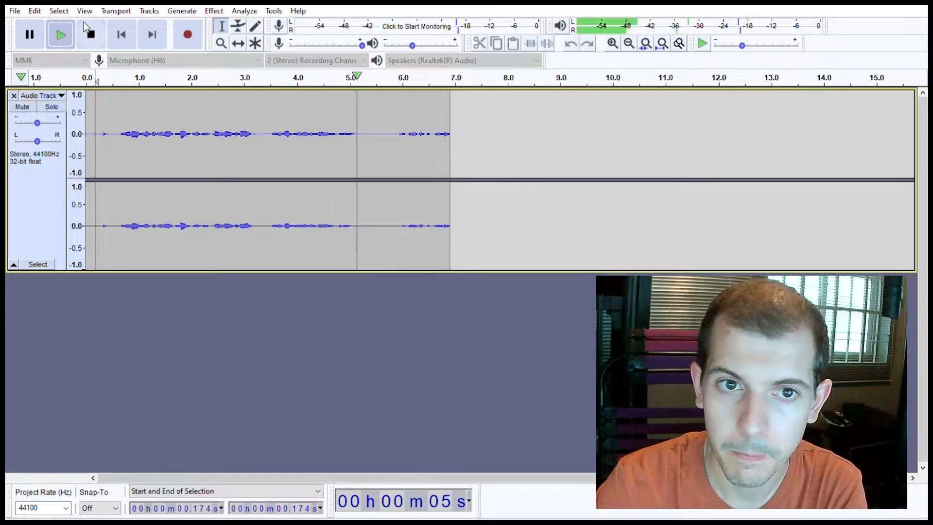
click(84, 21)
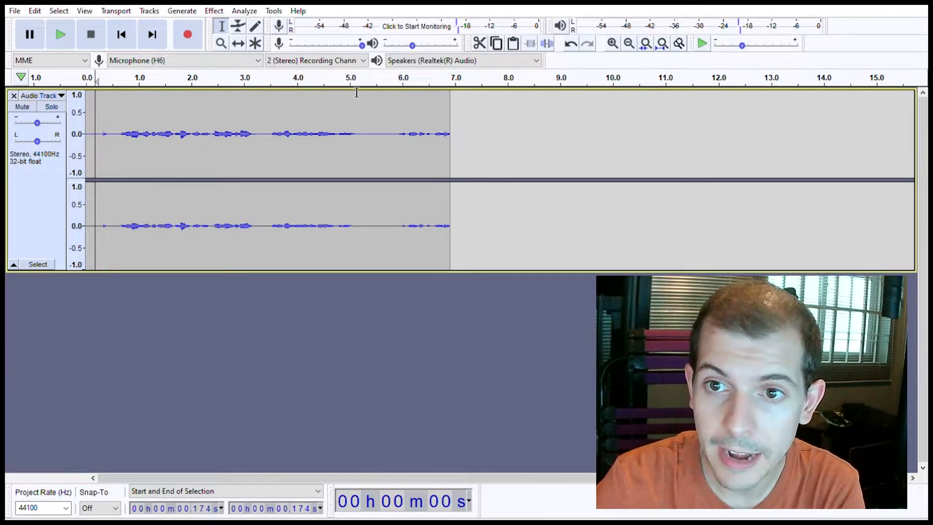
Record a second take onto the end of the same track, ending at about 14.7 s
click(452, 75)
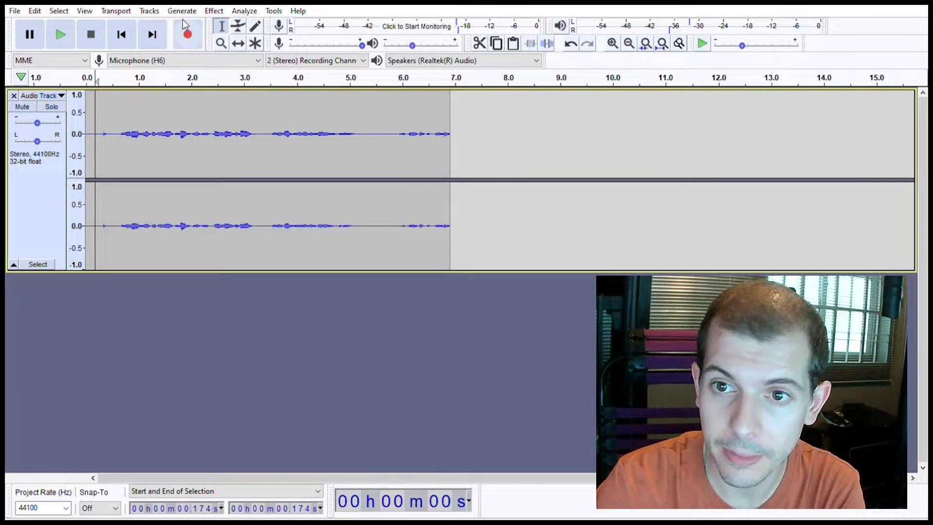
click(195, 32)
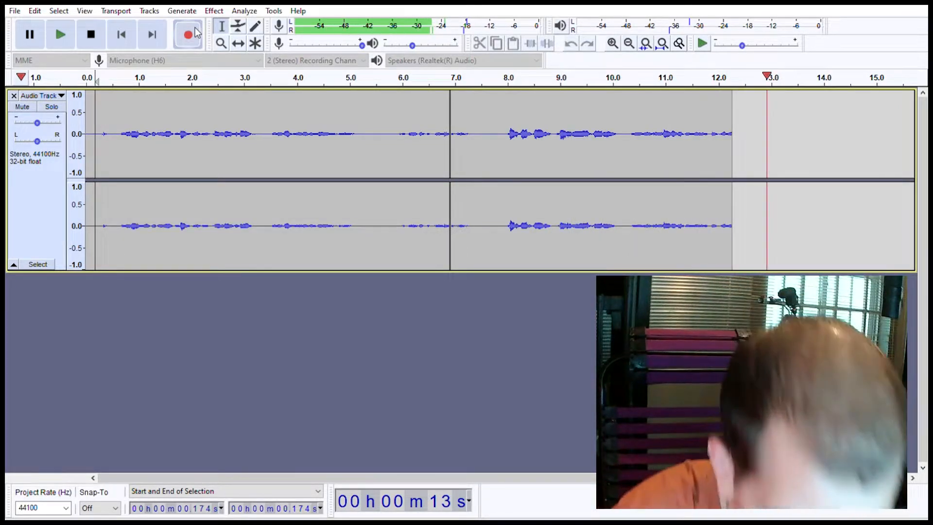
click(90, 34)
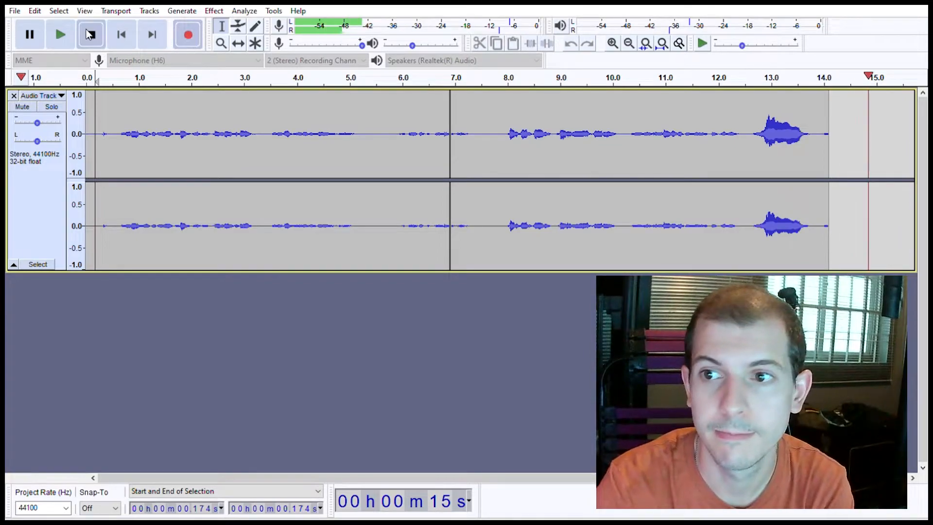
Compare the loud passage from about 12.85 to 13.55 s with the quieter speech near the track's start
drag(763, 135, 810, 139)
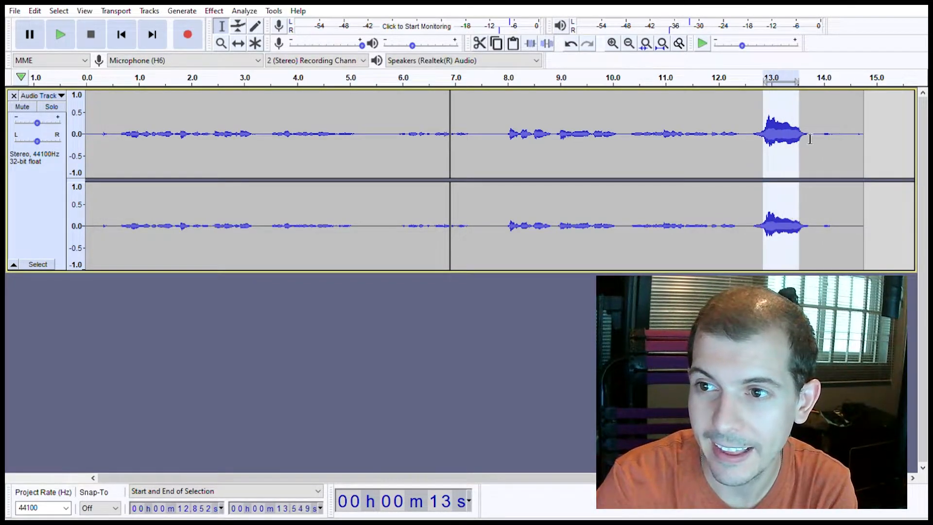
click(410, 239)
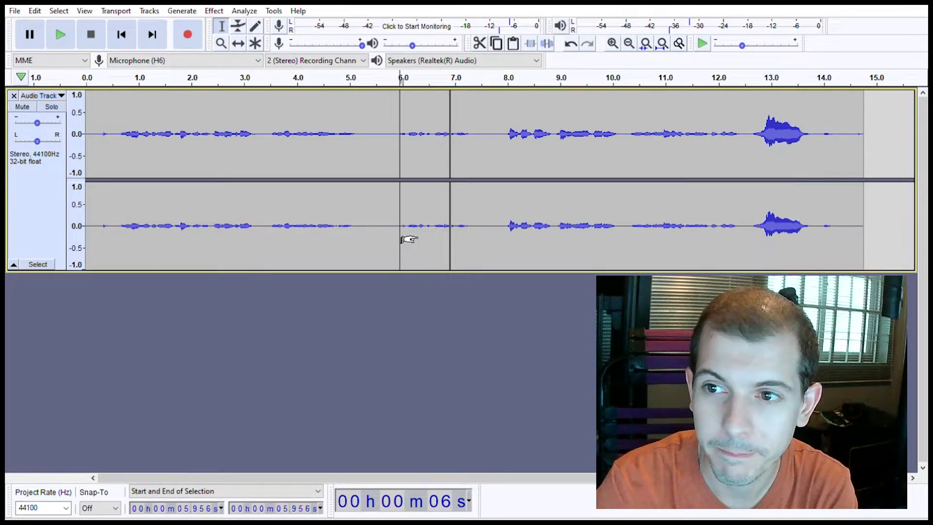
click(109, 108)
drag(126, 124, 168, 134)
click(154, 132)
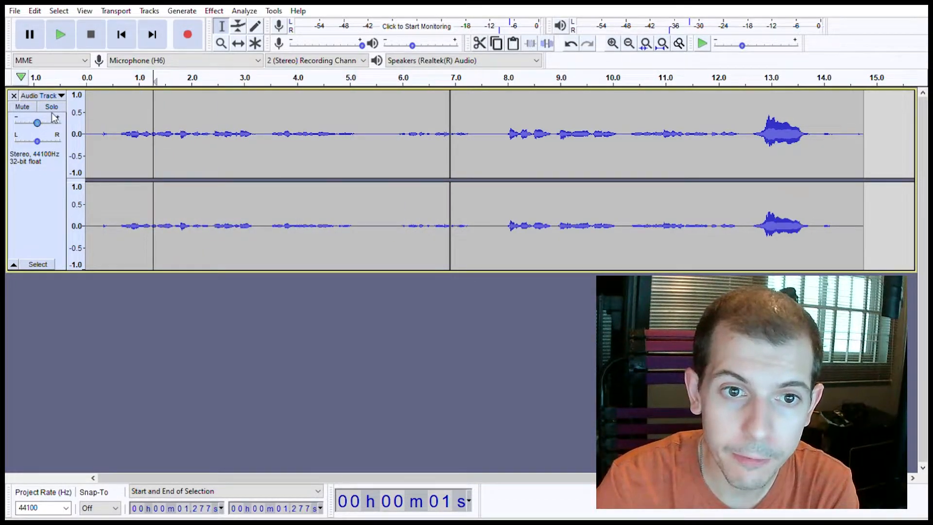
Try raising and lowering the audio track's gain
drag(37, 123, 43, 122)
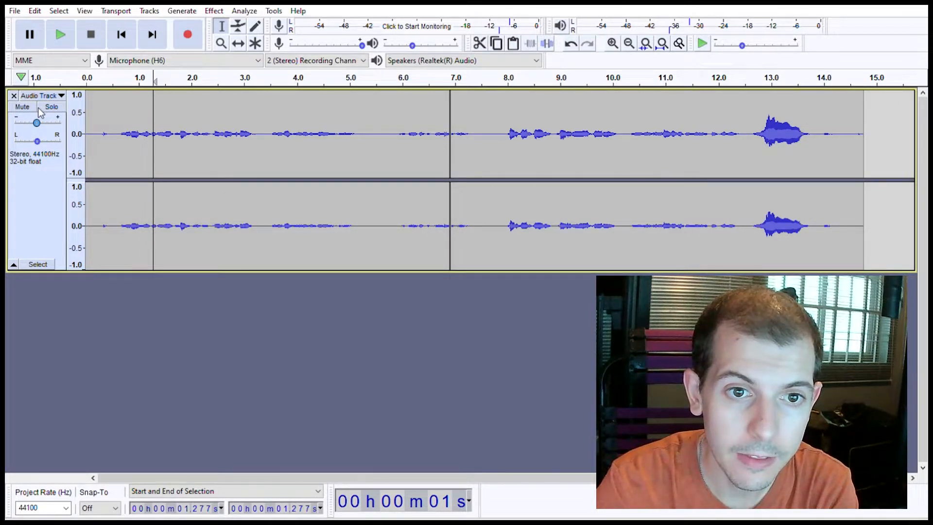
drag(37, 122, 58, 117)
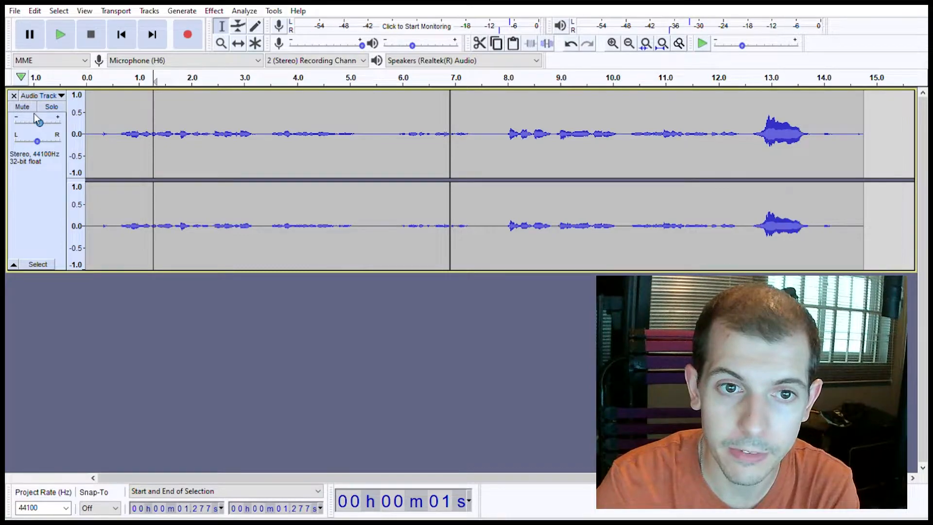
drag(34, 112, 31, 112)
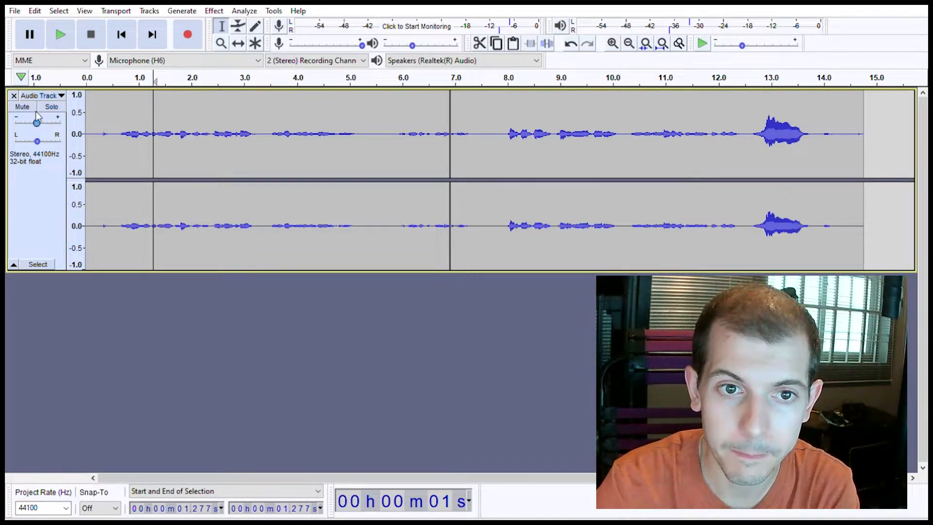
Play the track from about 0.9 s, skip playback to about 11.2 s, and place the cursor past its end at about 15.1 s
click(133, 104)
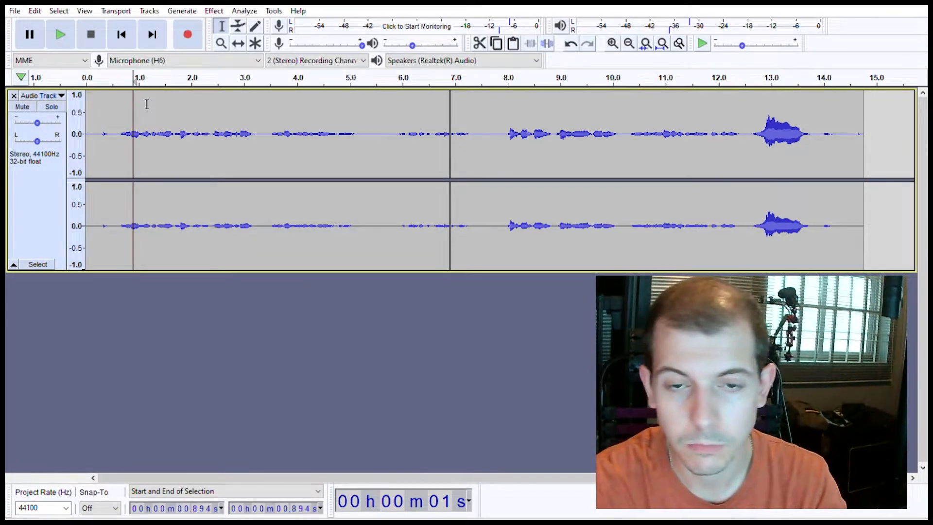
key(space)
click(646, 104)
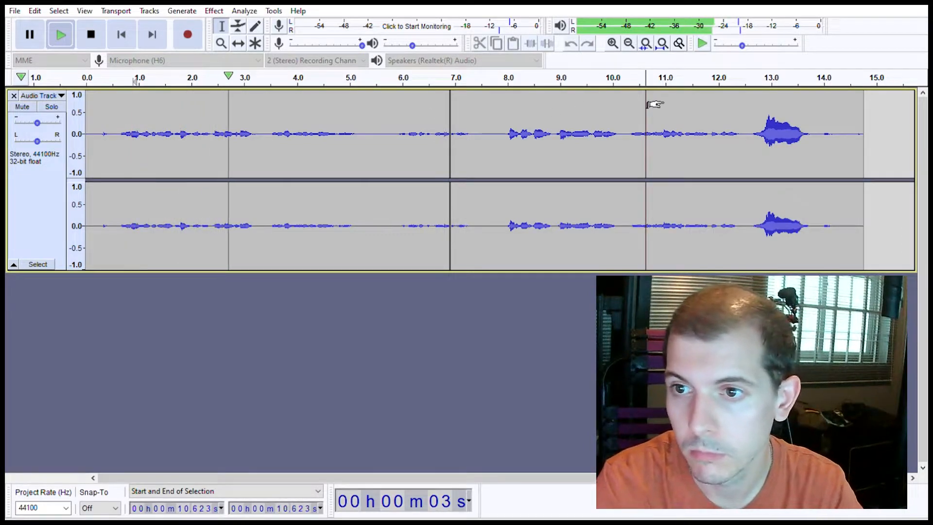
click(674, 104)
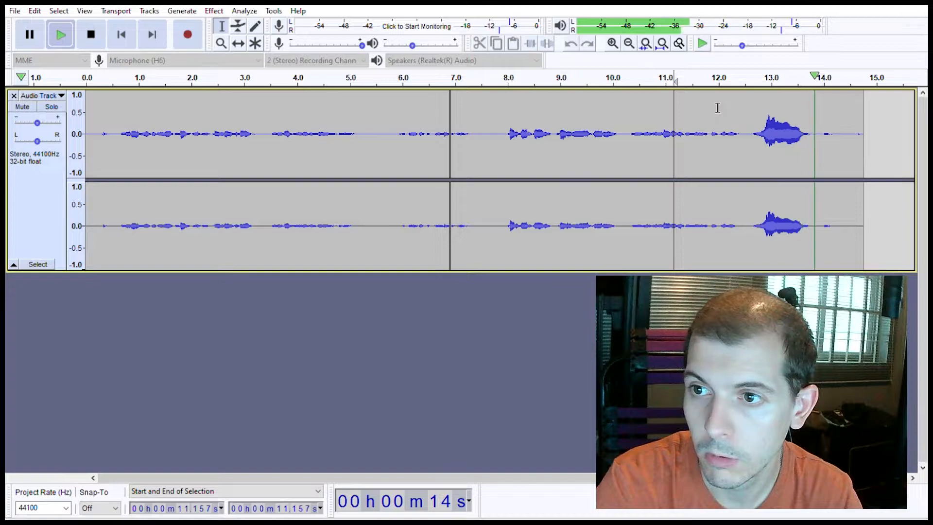
key(space)
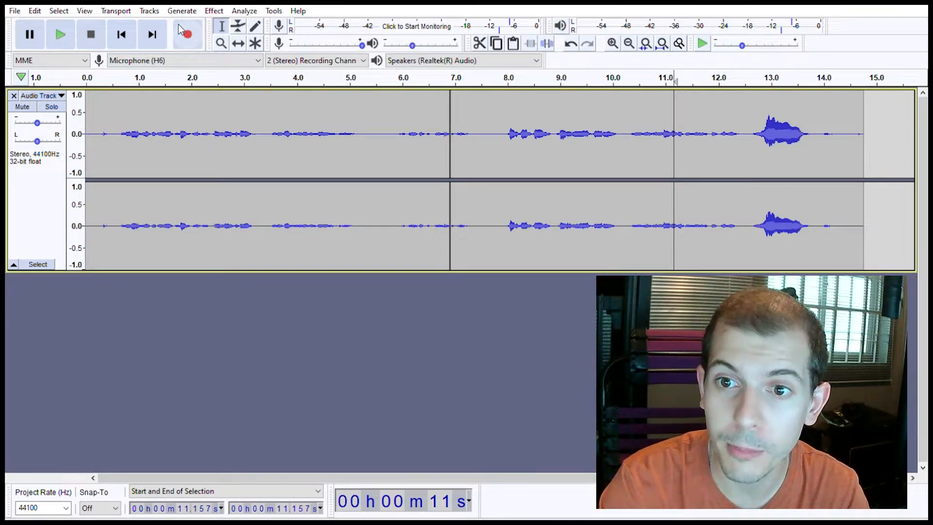
click(884, 102)
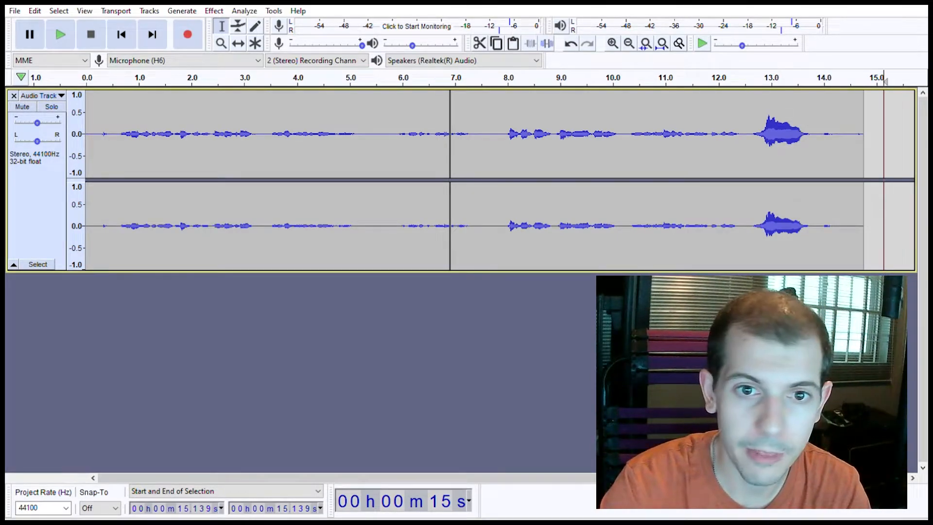
Switch to the web browser, search Google for freesound and open the Freesound website
key(alt+Tab)
click(369, 234)
text(free)
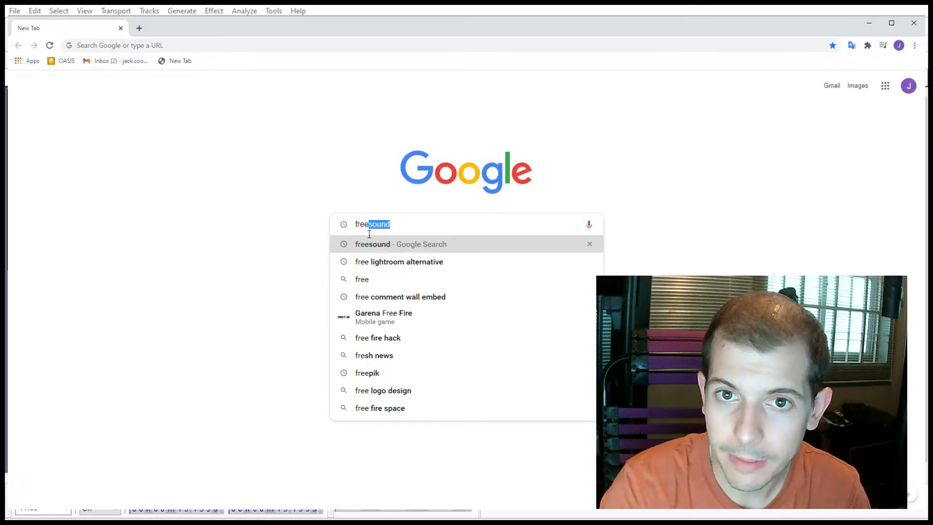
text(sound)
key(Return)
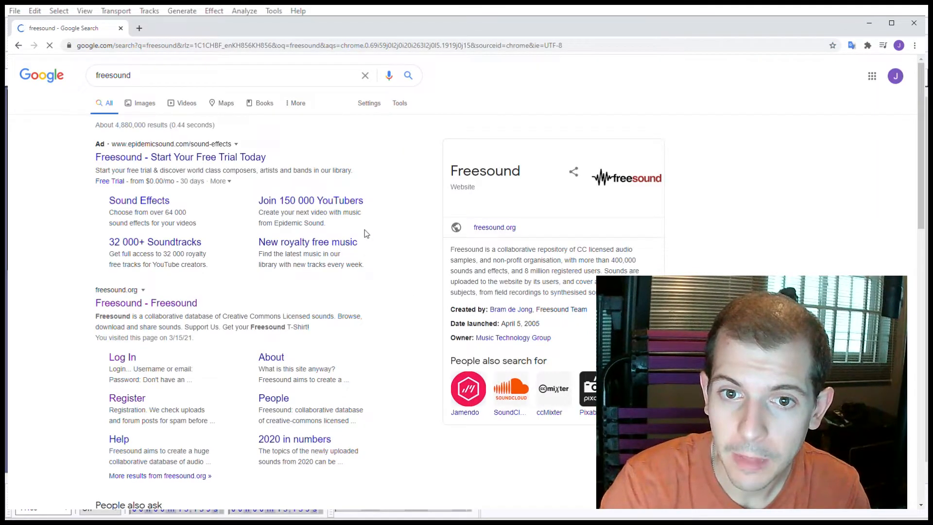
scroll(365, 234, down, 2)
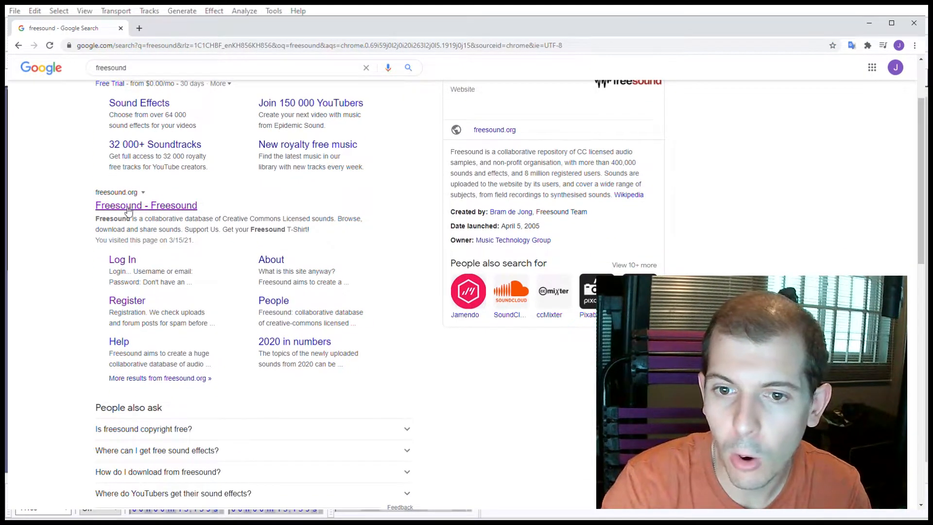
click(127, 210)
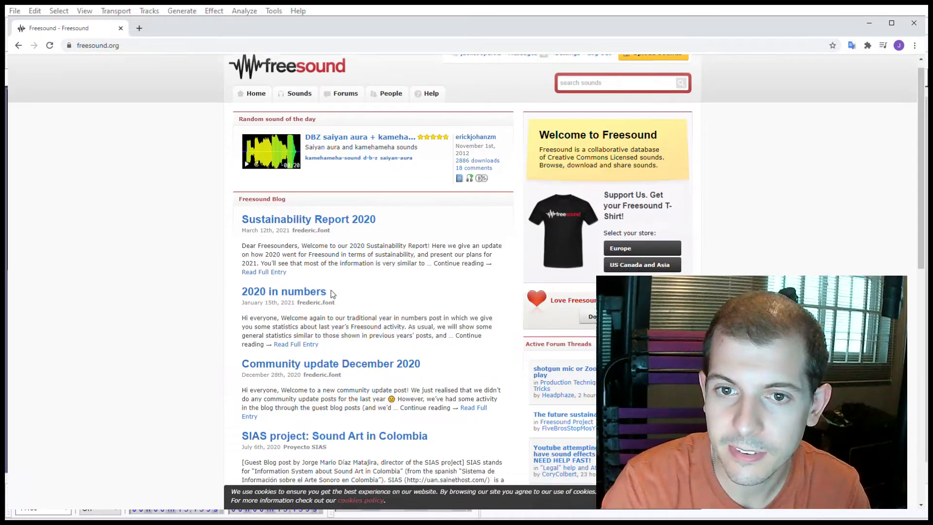
Look through the Freesound homepage, including its blog posts and recent sound additions
scroll(332, 293, down, 7)
scroll(336, 296, up, 2)
scroll(340, 296, down, 7)
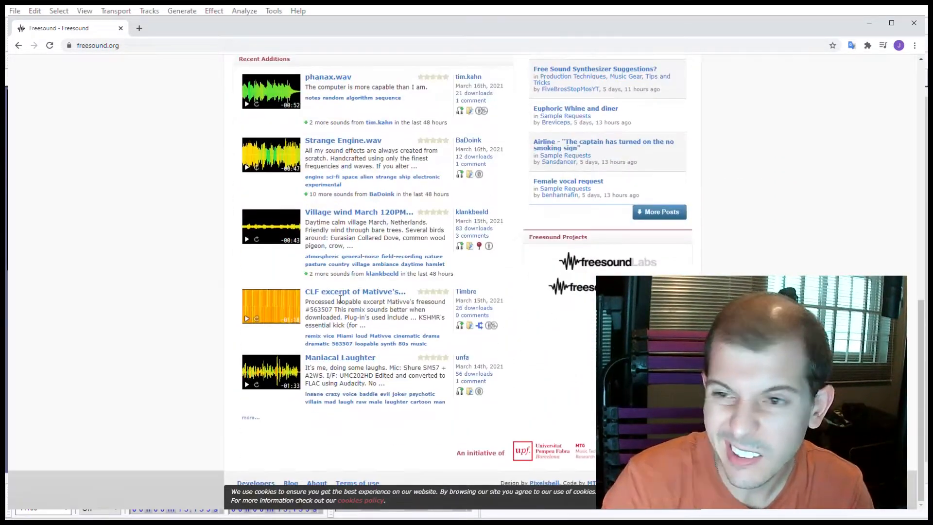
scroll(343, 298, up, 13)
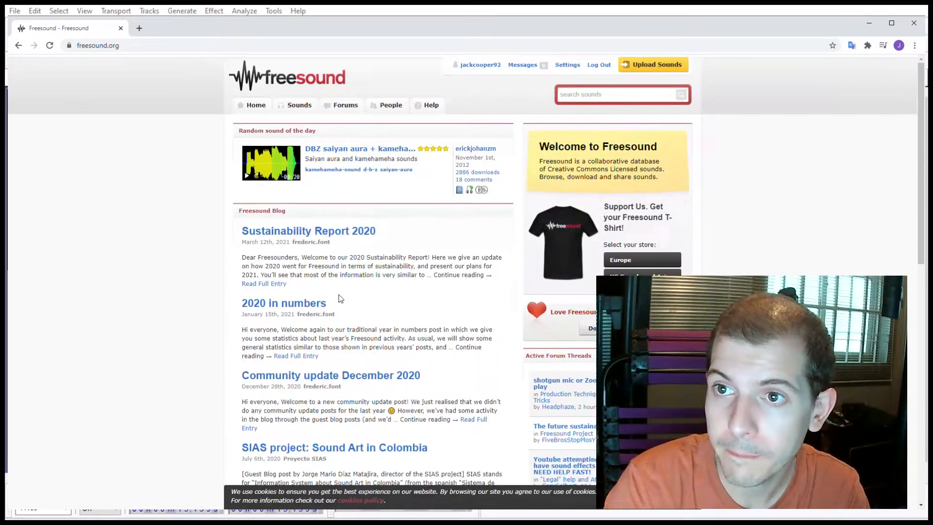
scroll(362, 391, down, 8)
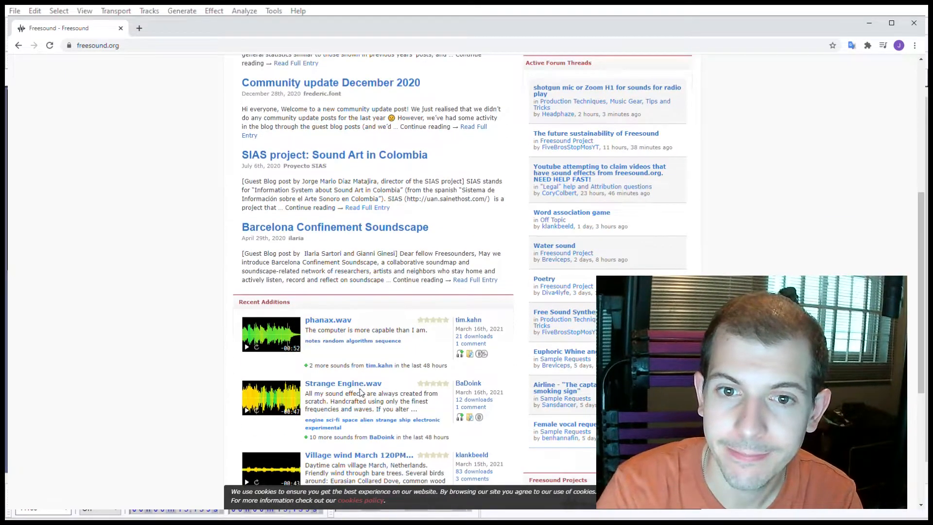
scroll(362, 392, down, 3)
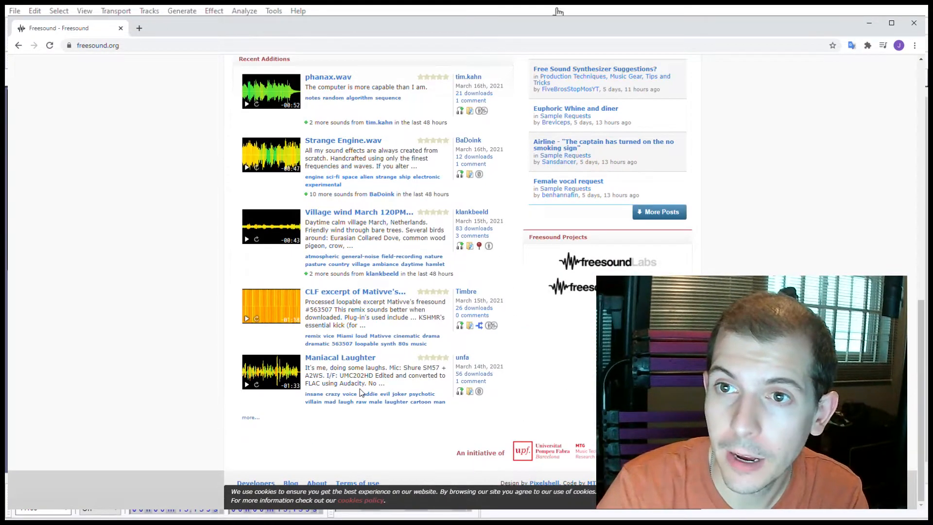
scroll(362, 391, up, 11)
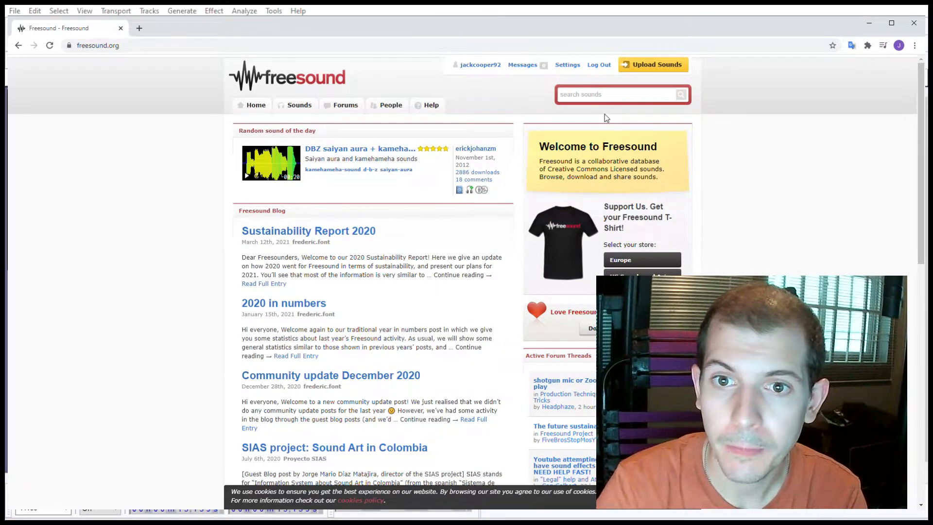
Open Freesound's Sounds section and search for boing
click(300, 109)
scroll(321, 273, down, 4)
scroll(320, 273, up, 4)
click(585, 94)
text(boing)
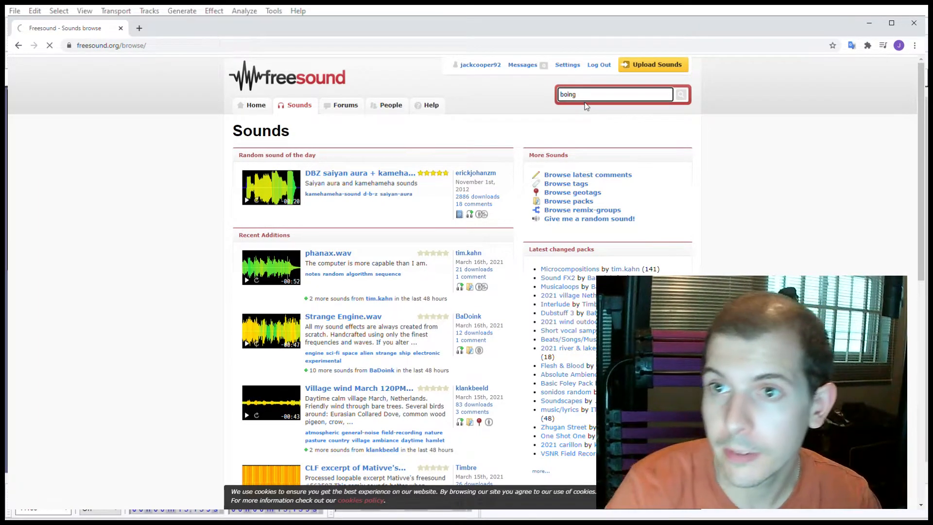
key(Return)
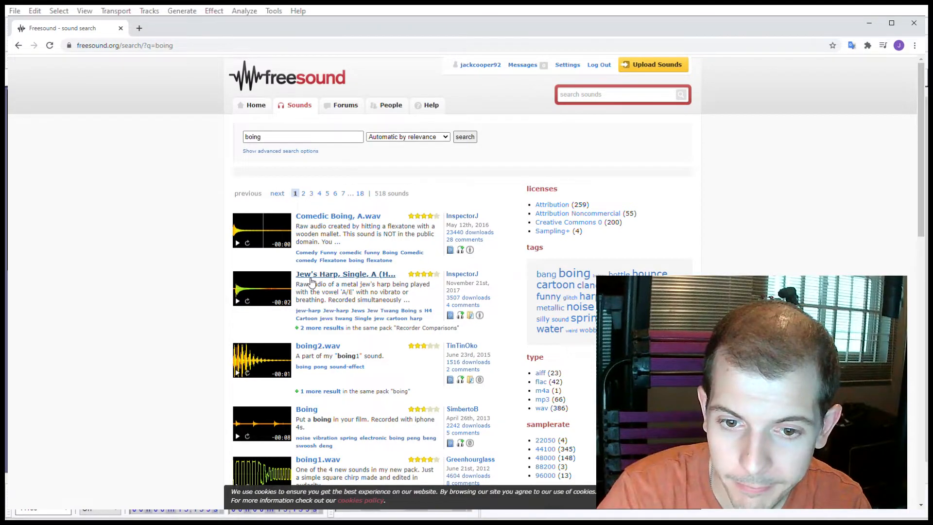
Open the sound "Jew's Harp, Single, A (H4n).wav" from the results and download it
scroll(300, 287, down, 1)
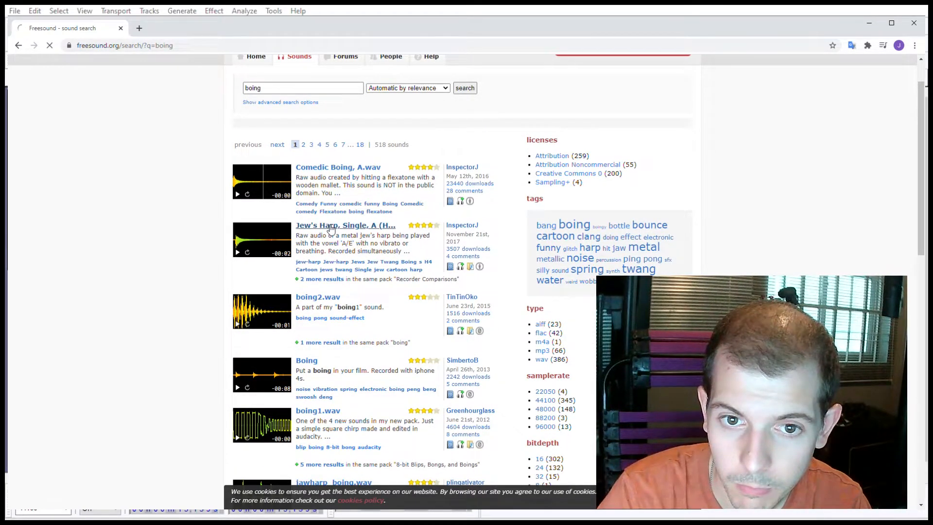
scroll(452, 238, down, 1)
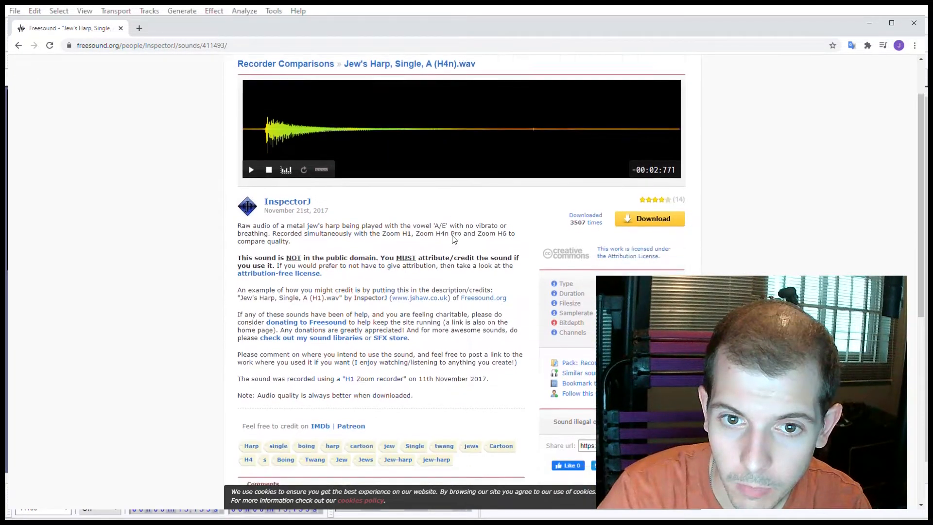
scroll(451, 238, down, 1)
scroll(452, 238, up, 2)
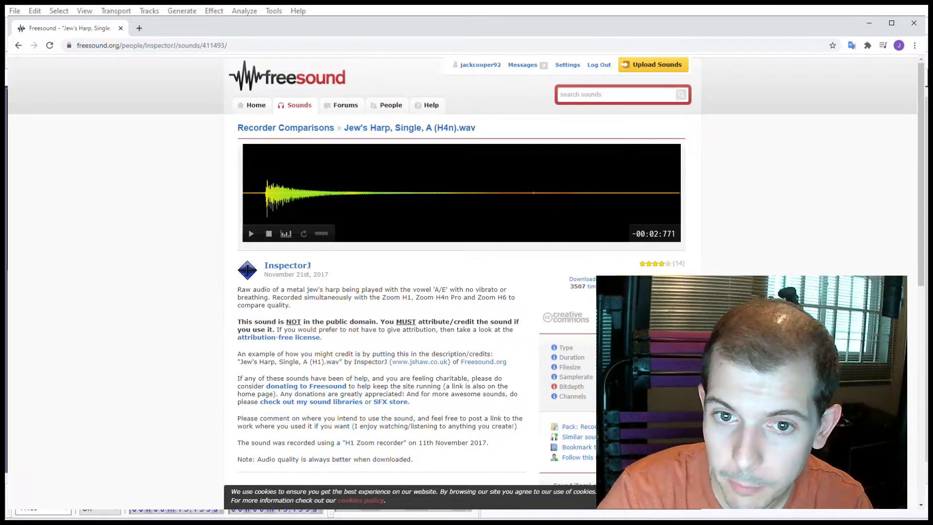
click(641, 284)
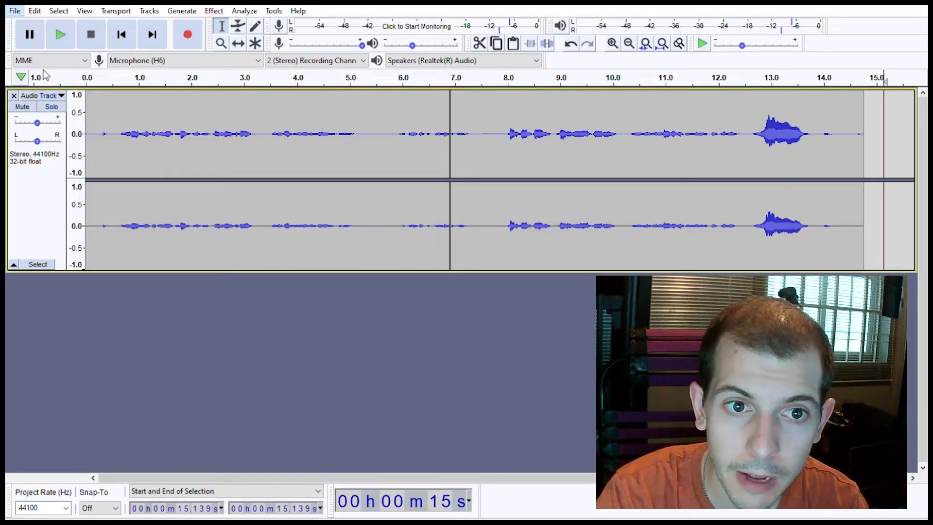
Import the downloaded boing sound as a new track, preview it and select its opening part up to about 1.66 seconds
click(174, 102)
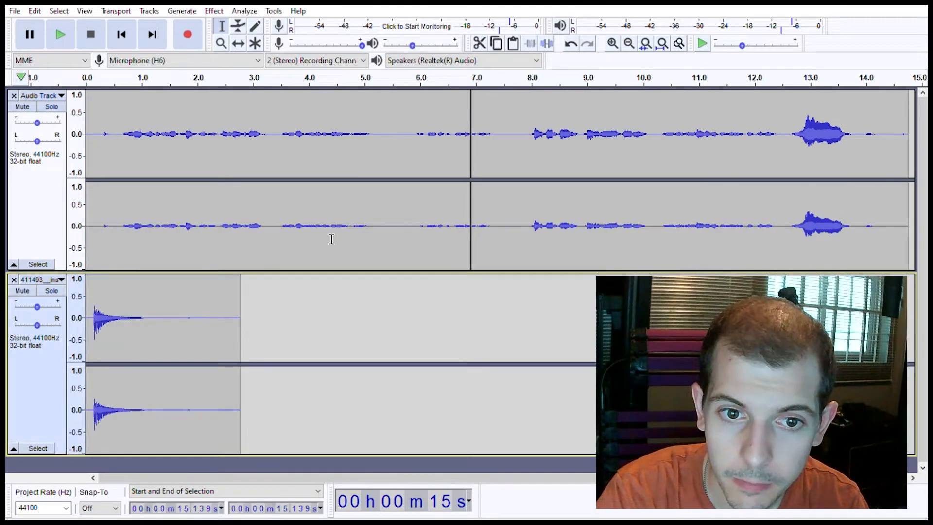
click(91, 310)
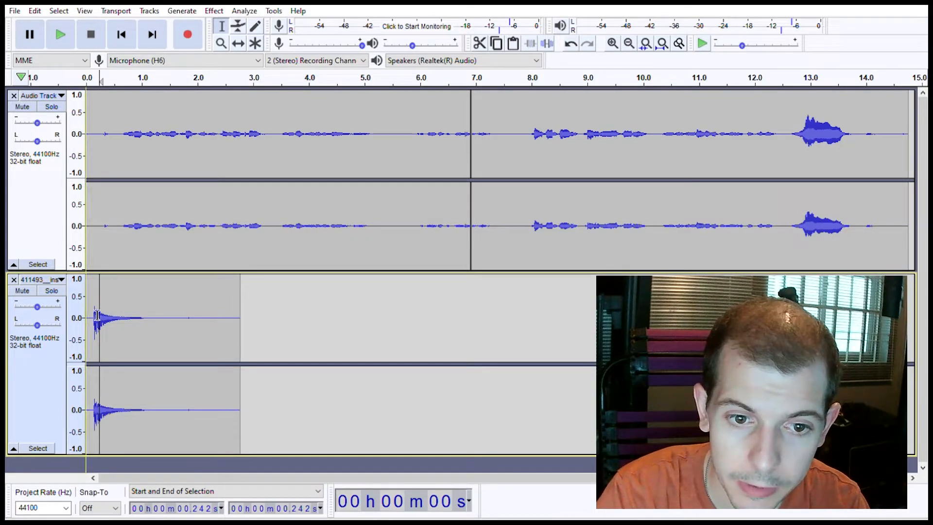
click(109, 267)
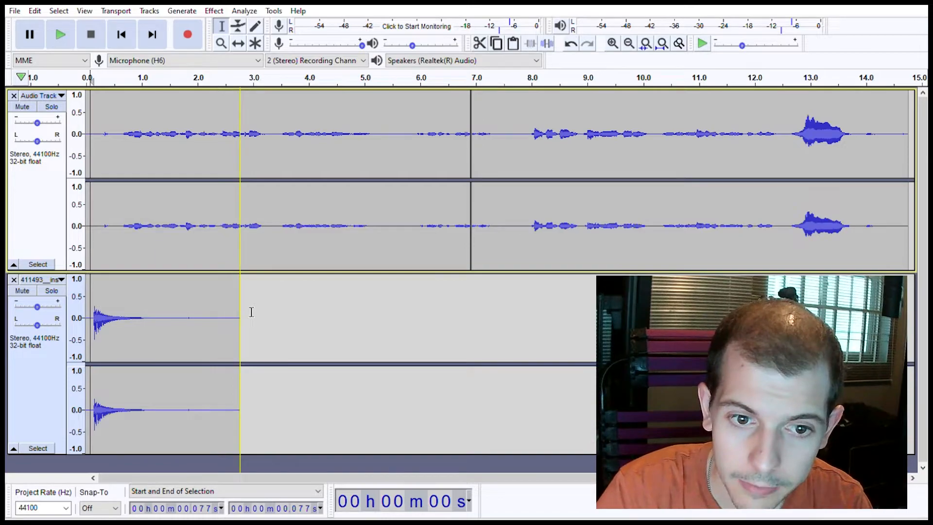
drag(177, 313, 87, 312)
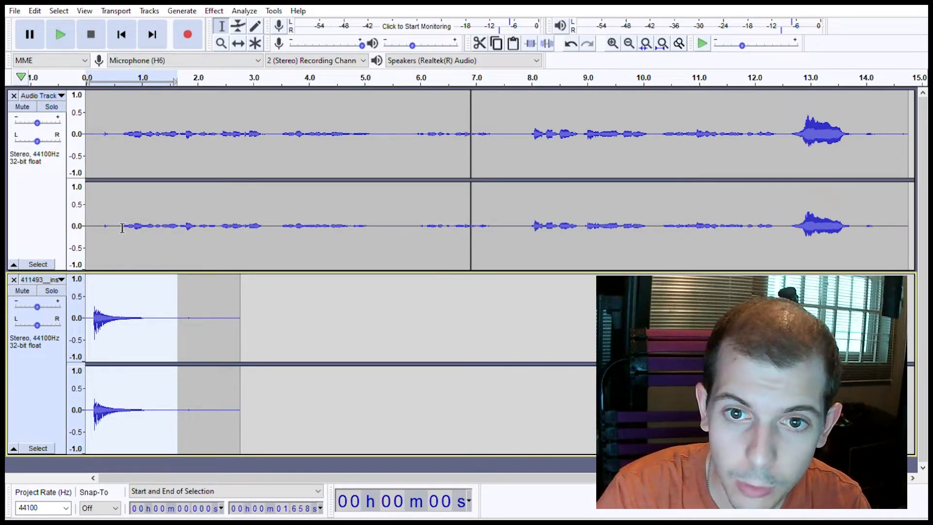
Play the voice track from about 0.55 seconds and mark the silent gap between about 3.2 and 3.5 seconds
click(117, 110)
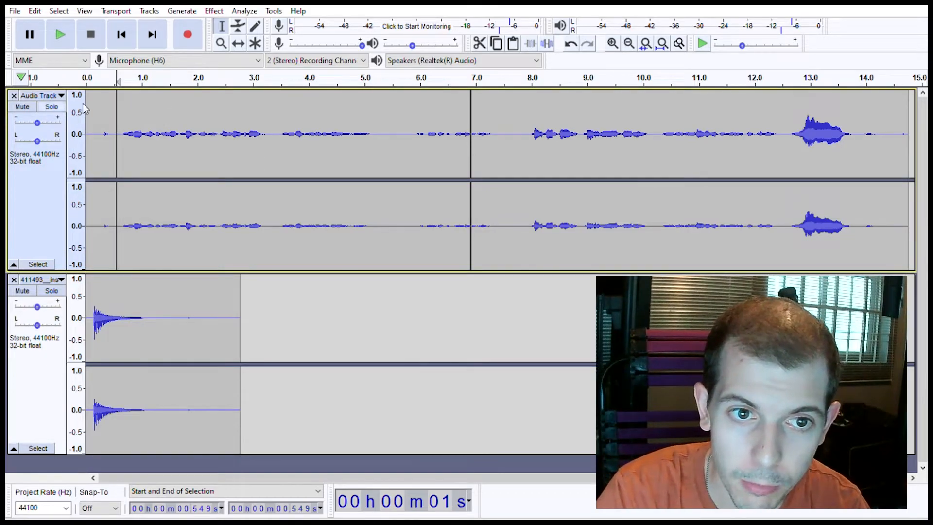
key(space)
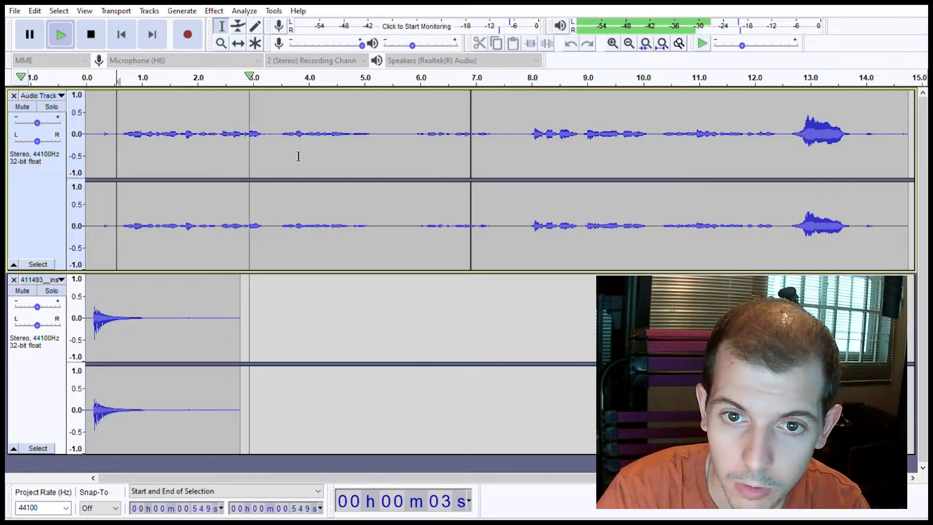
key(space)
drag(265, 130, 282, 130)
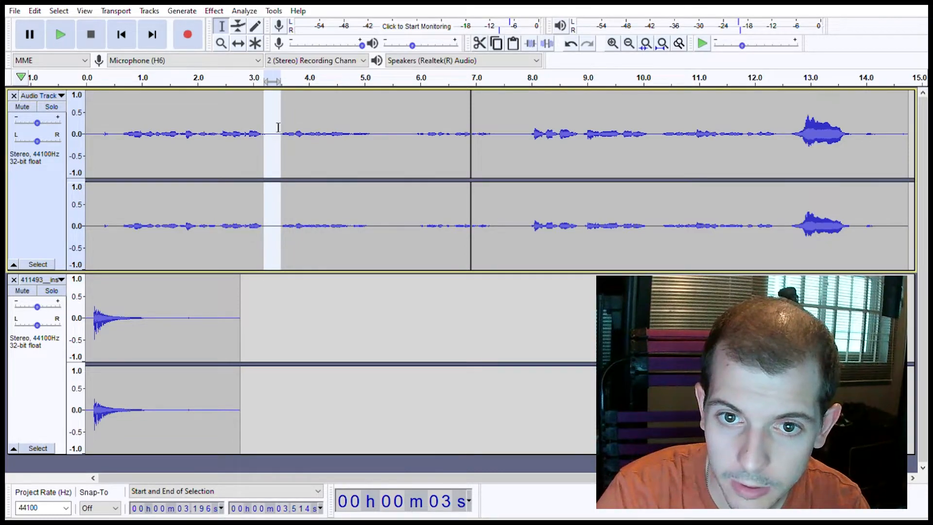
Select the audible part of the boing and time-shift its clip to about 3 seconds, at the pause in the voice track
click(196, 308)
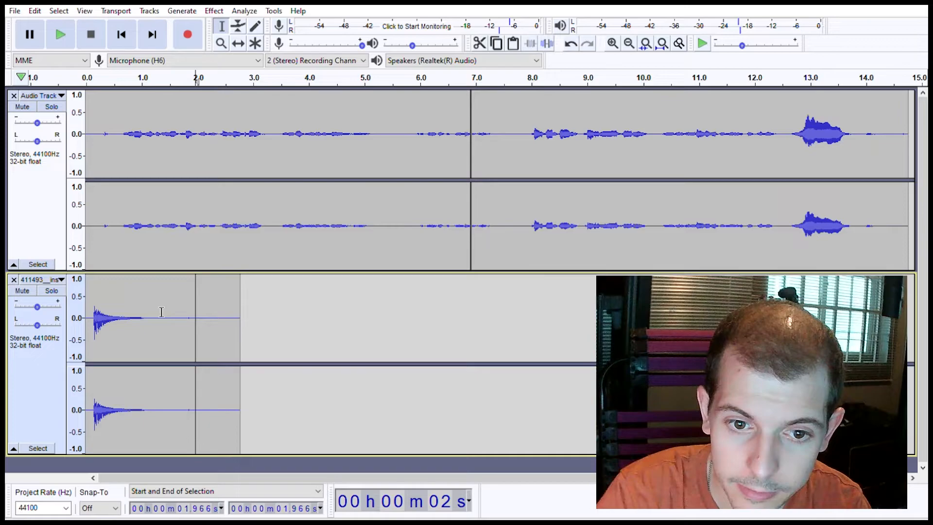
drag(152, 312, 99, 312)
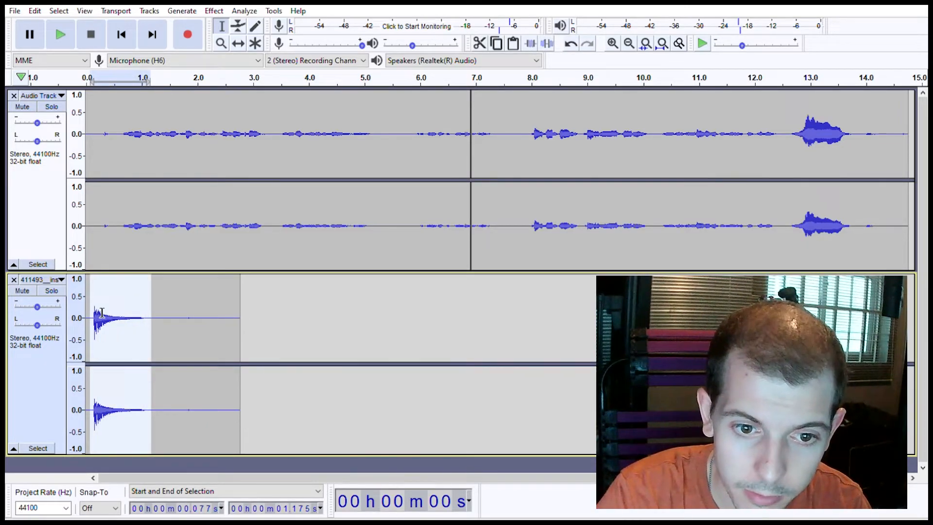
click(238, 43)
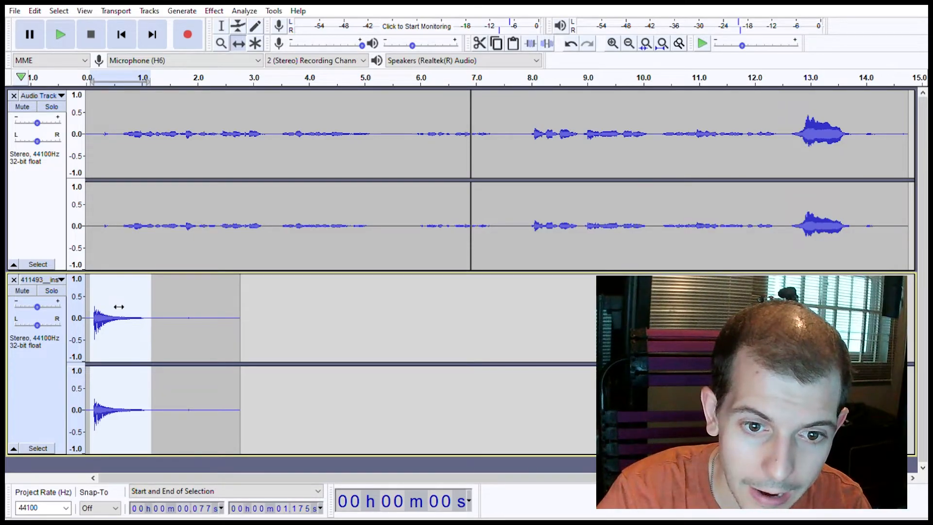
drag(113, 314, 283, 298)
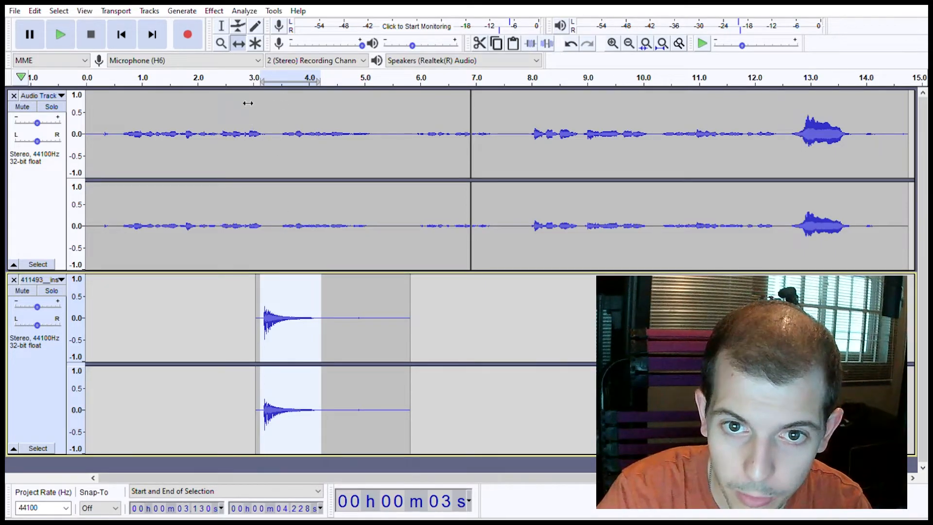
Play the voice and boing tracks together from near the beginning to check the timing of the effect
click(148, 94)
click(105, 74)
key(space)
key(space)
click(172, 74)
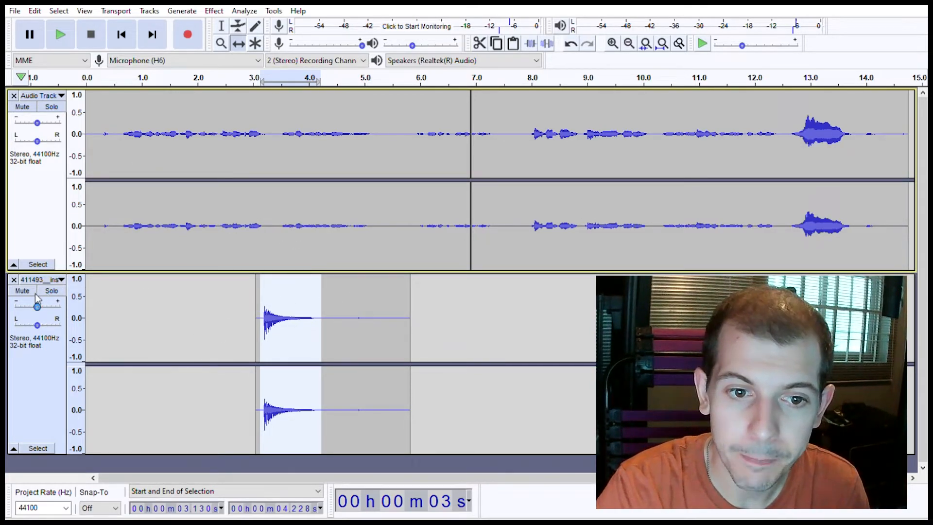
Lower the boing track's gain slightly and raise the voice track's gain slightly
drag(37, 300, 35, 300)
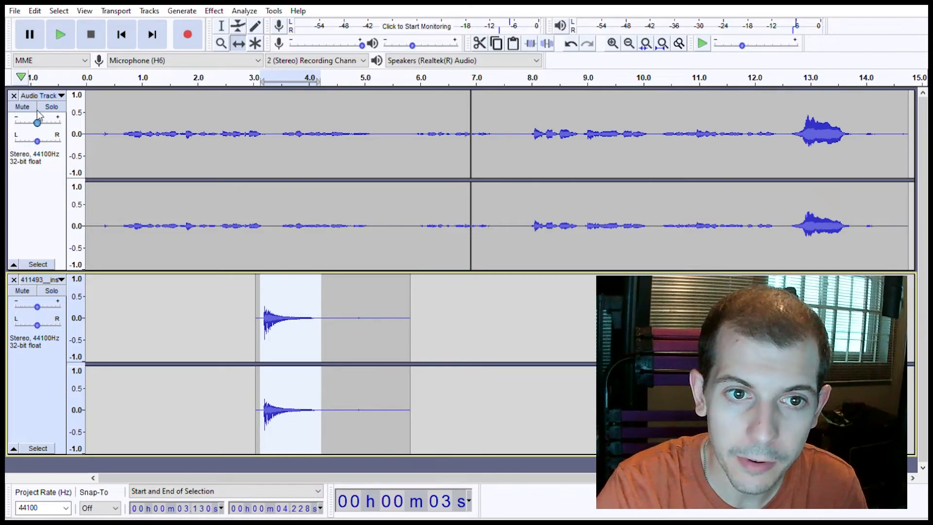
drag(36, 303, 32, 306)
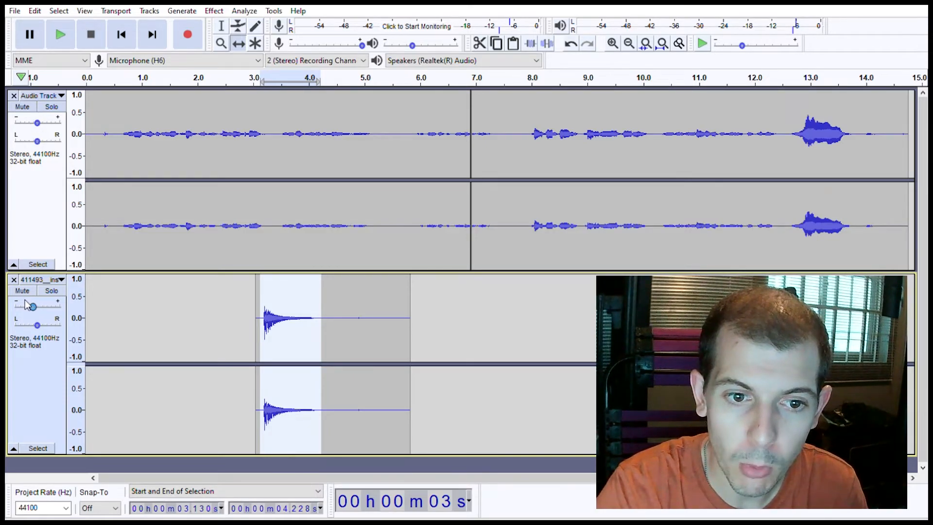
drag(40, 118, 45, 119)
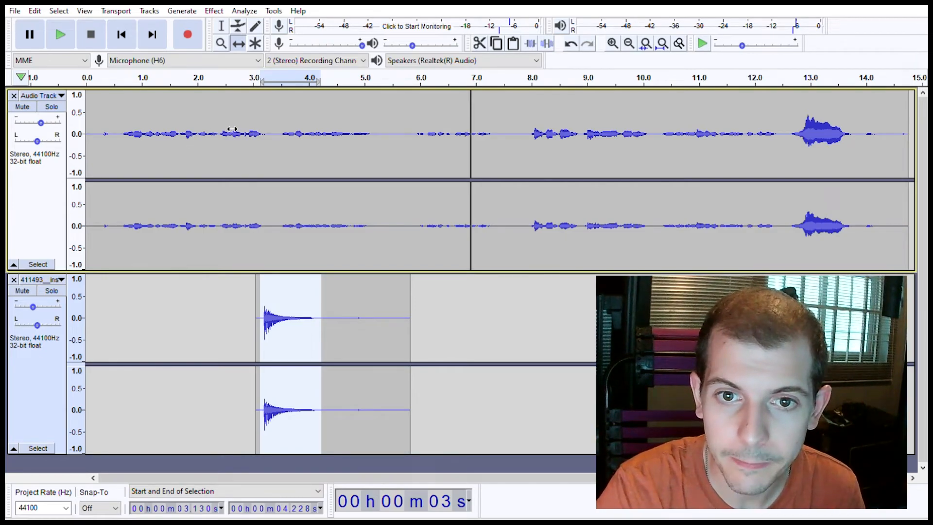
Play the two tracks together again from about 2 seconds to check the adjusted volume balance
key(space)
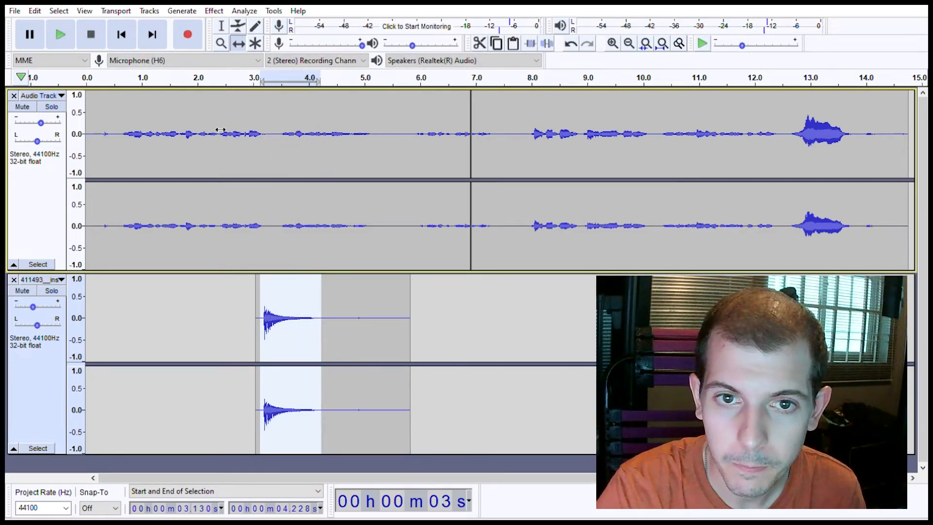
click(593, 322)
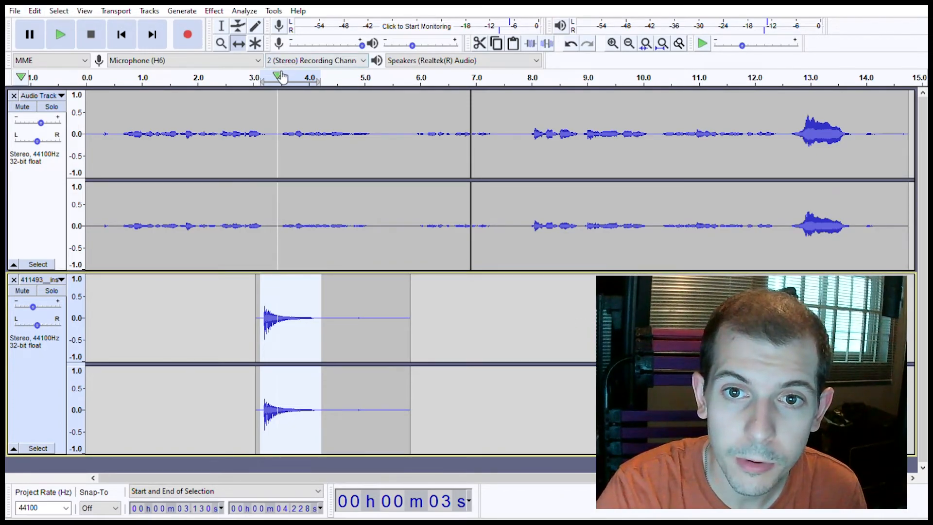
click(192, 71)
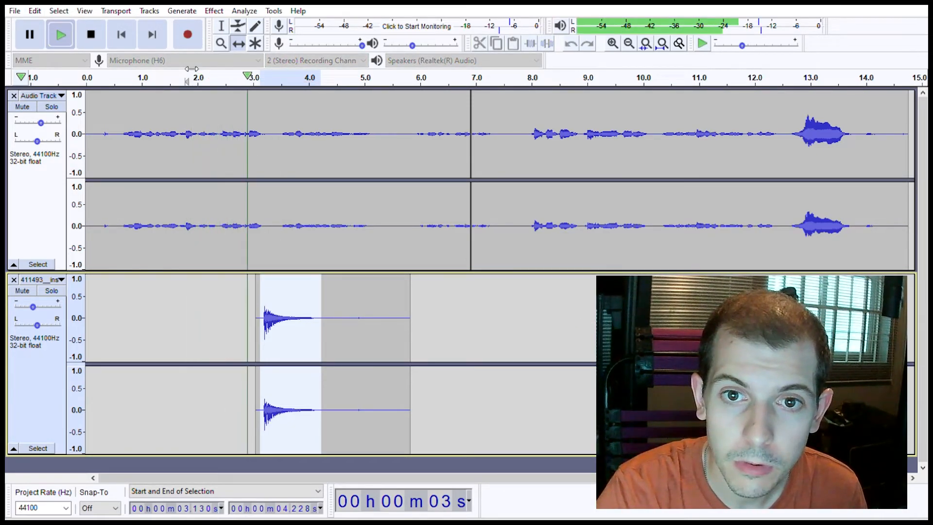
key(space)
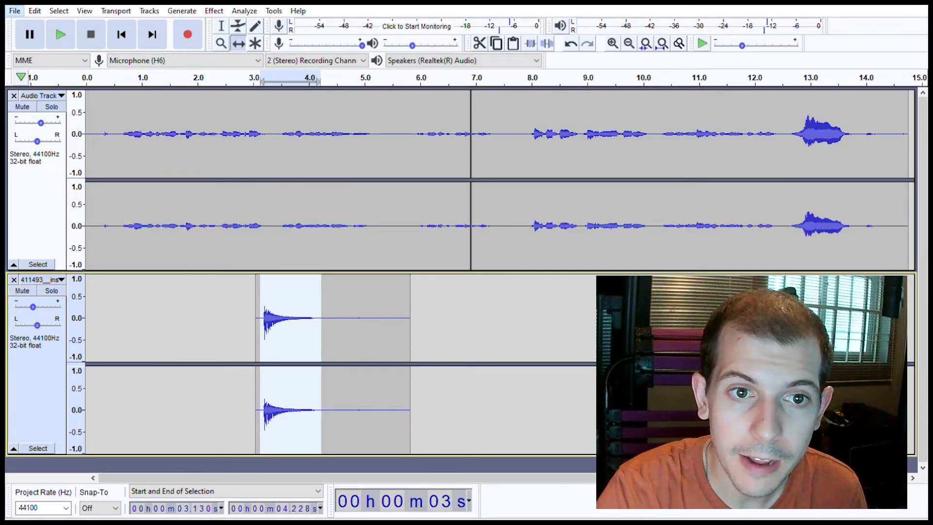
click(184, 93)
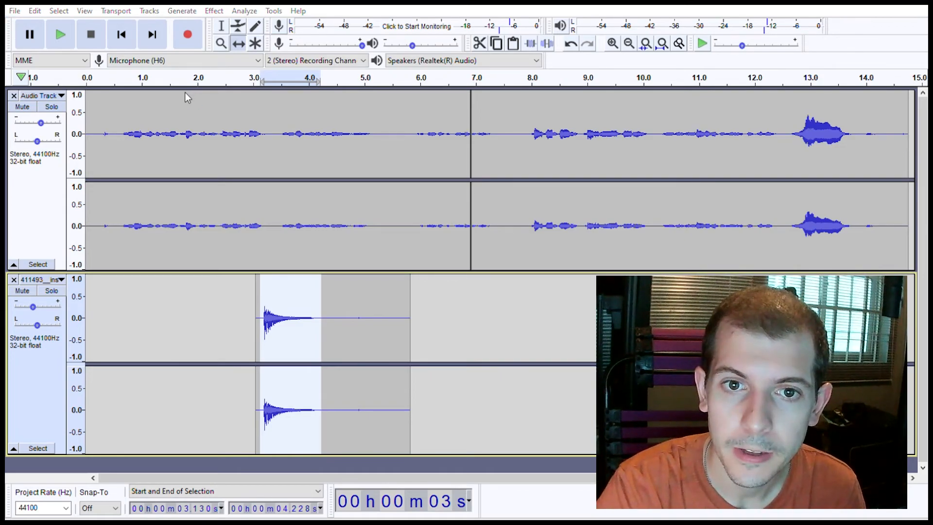